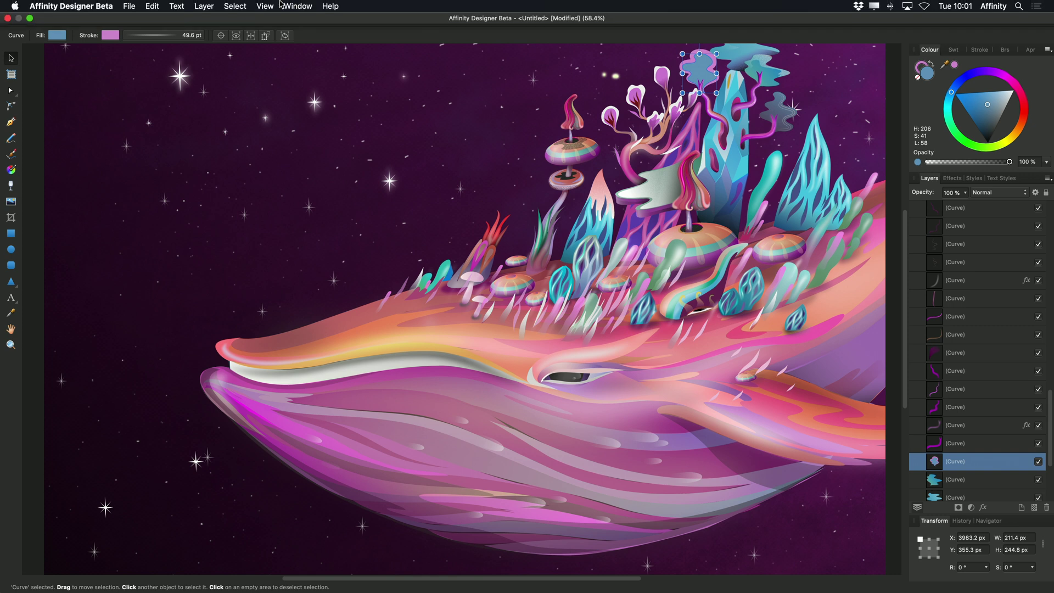
# Zoom to the selection so the small tree canopy shape fills the view
pyautogui.click(265, 6)
pyautogui.moveTo(296, 19)
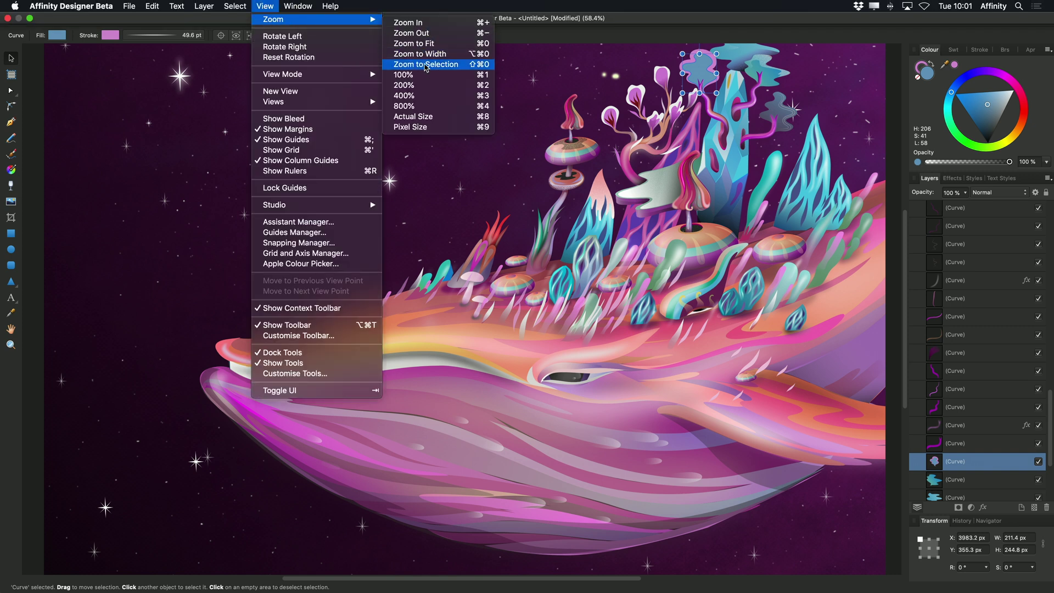
pyautogui.click(426, 64)
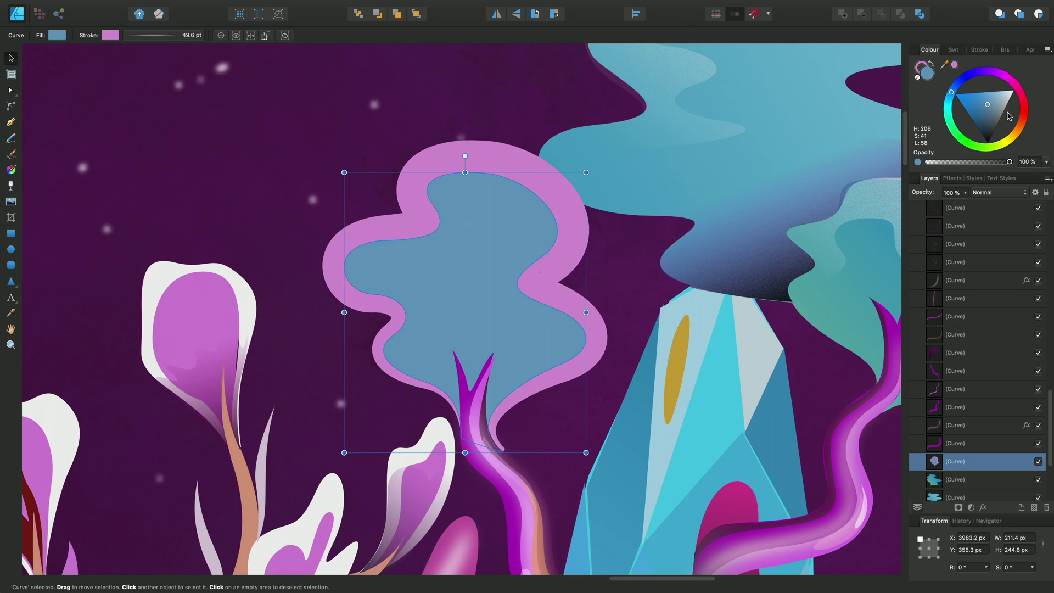
# Mute the blue fill to H 206, S 32, L 48 and desaturate the pink stroke toward mauve
pyautogui.moveTo(987, 105)
pyautogui.mouseDown()
pyautogui.moveTo(1000, 104)
pyautogui.moveTo(988, 116)
pyautogui.moveTo(984, 105)
pyautogui.mouseUp()
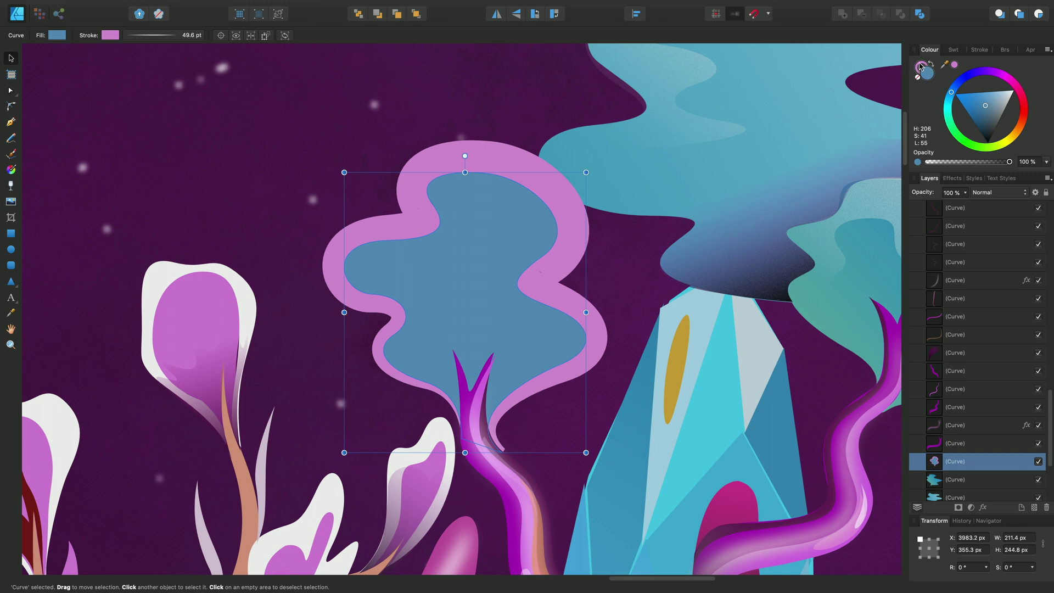
pyautogui.click(921, 66)
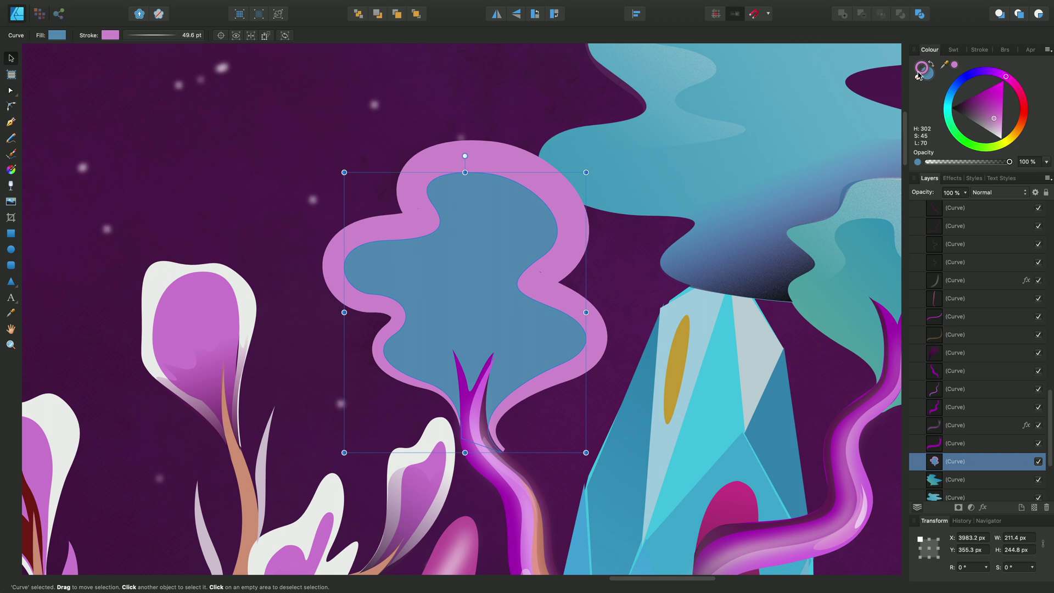
pyautogui.moveTo(996, 123)
pyautogui.mouseDown()
pyautogui.moveTo(985, 115)
pyautogui.moveTo(996, 107)
pyautogui.moveTo(985, 124)
pyautogui.moveTo(983, 111)
pyautogui.mouseUp()
pyautogui.click(927, 75)
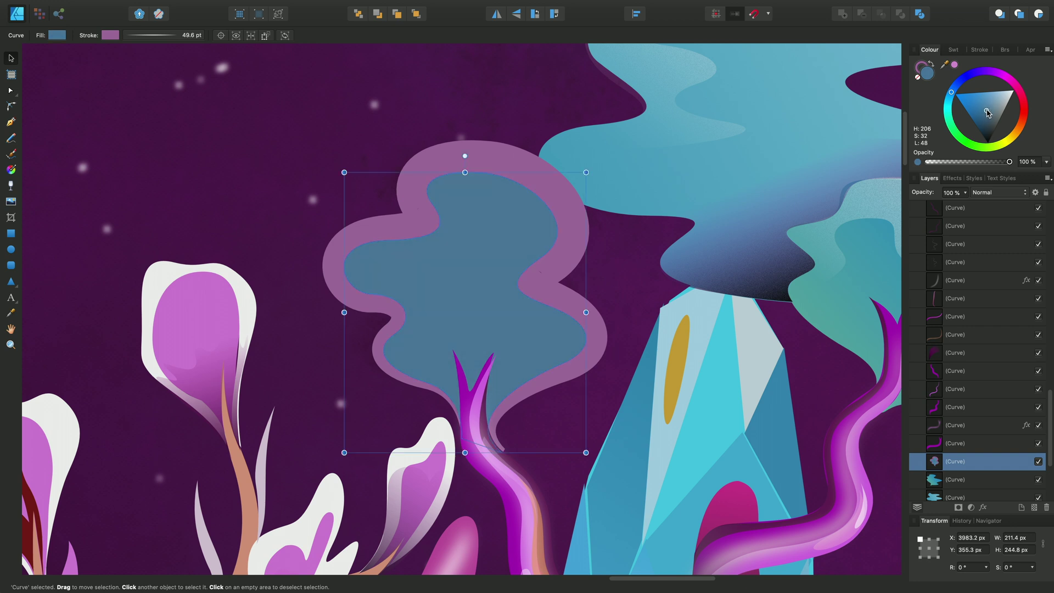
pyautogui.click(918, 78)
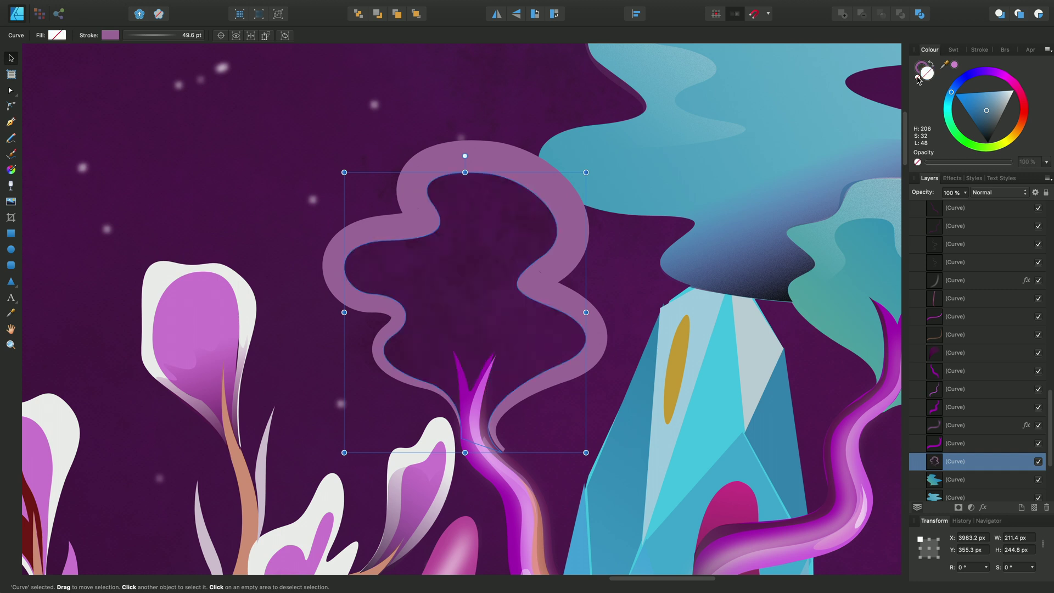
pyautogui.hotkey('ctrl', 'z')
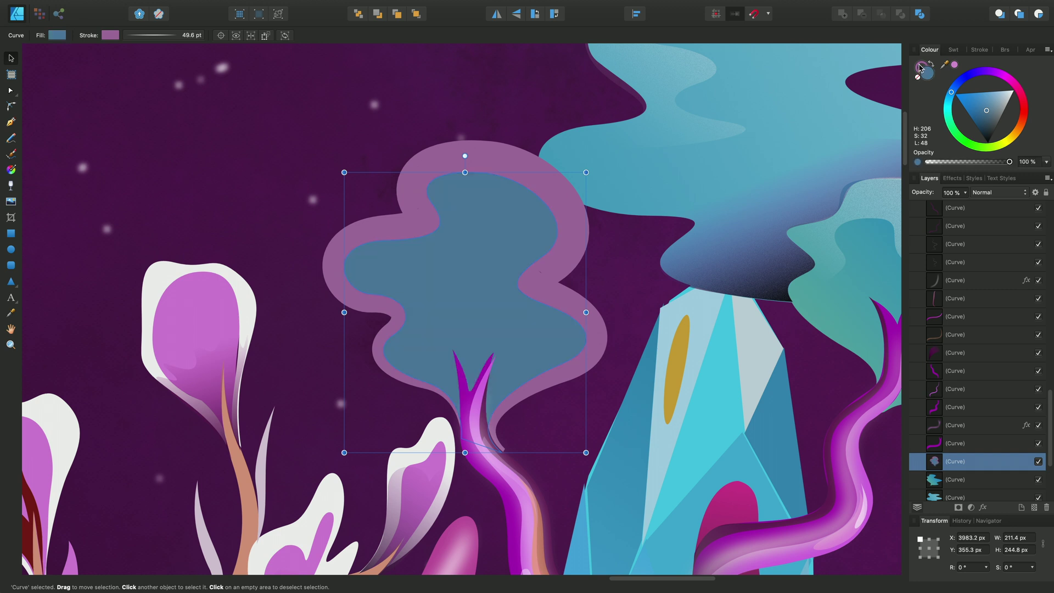
pyautogui.click(922, 67)
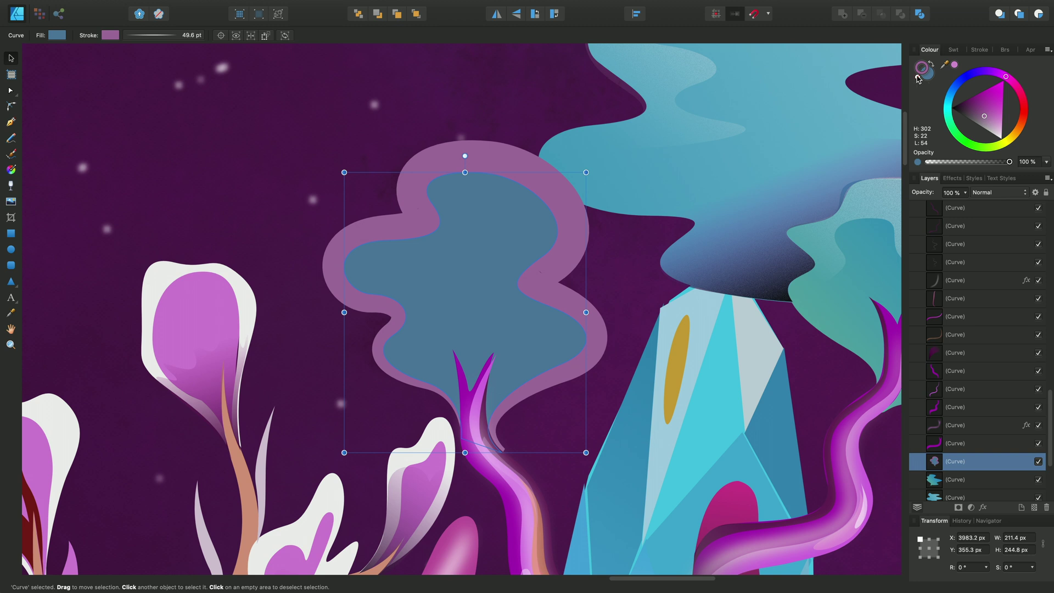
pyautogui.click(918, 79)
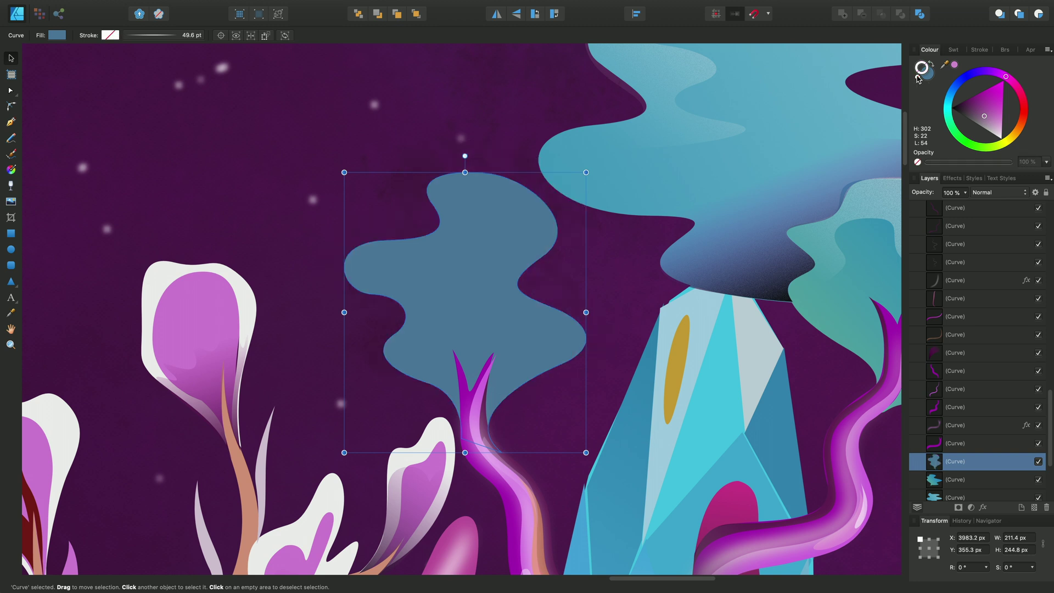
pyautogui.hotkey('ctrl', 'z')
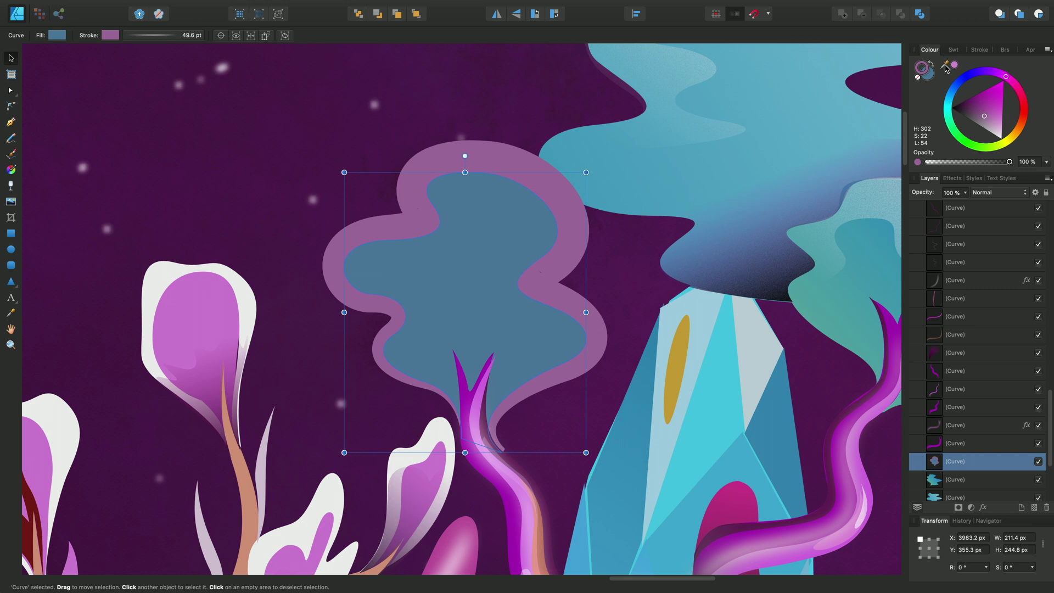
pyautogui.moveTo(946, 67); pyautogui.dragTo(464, 401)
pyautogui.moveTo(956, 67); pyautogui.dragTo(678, 362)
pyautogui.click(955, 67)
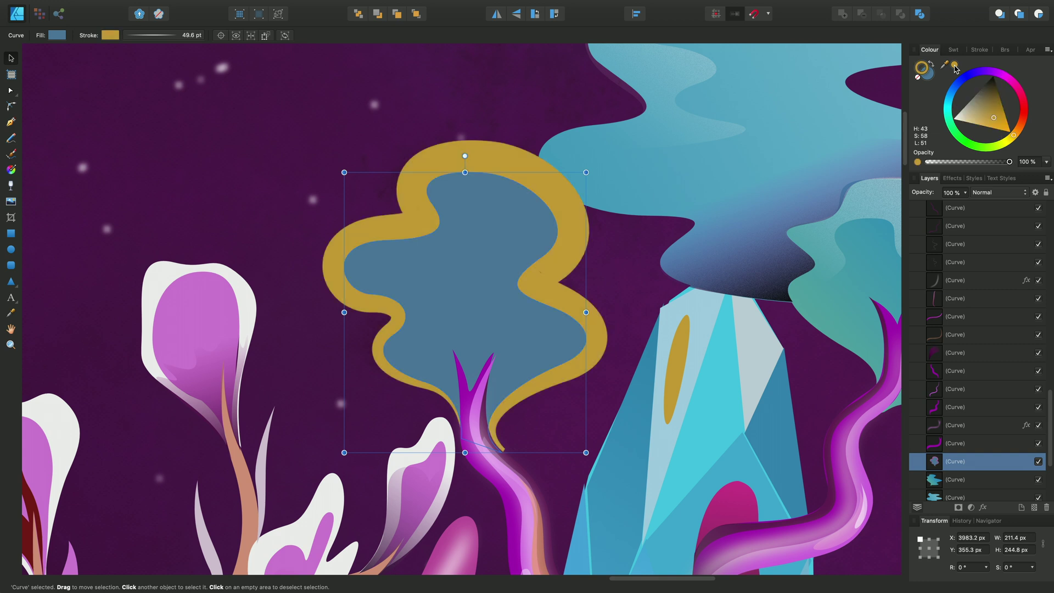
pyautogui.press('super+z')
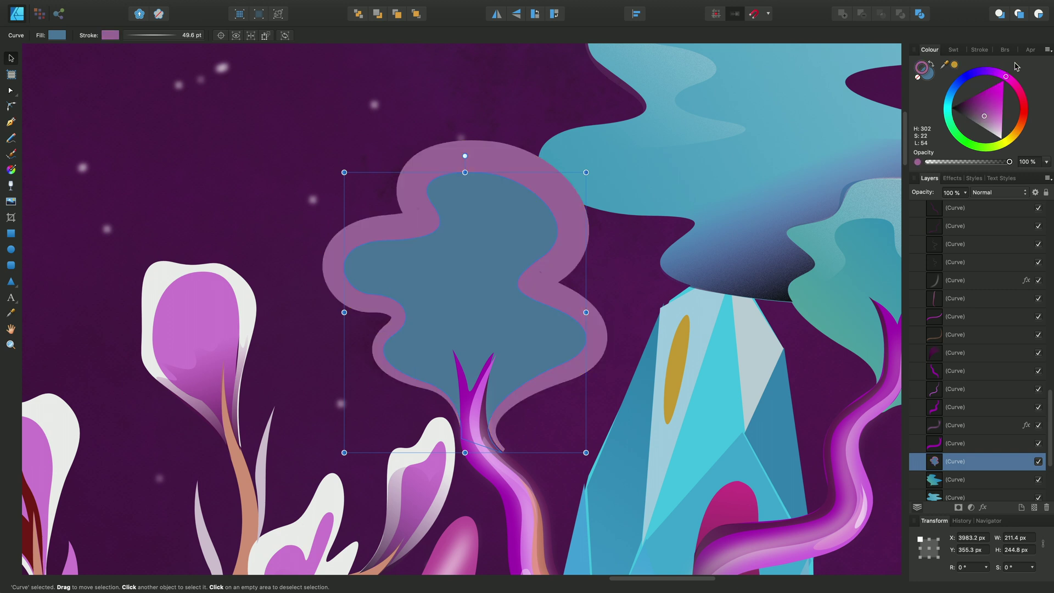
# Show the outline colour as CMYK sliders and raise its cyan and black amounts
pyautogui.click(1047, 49)
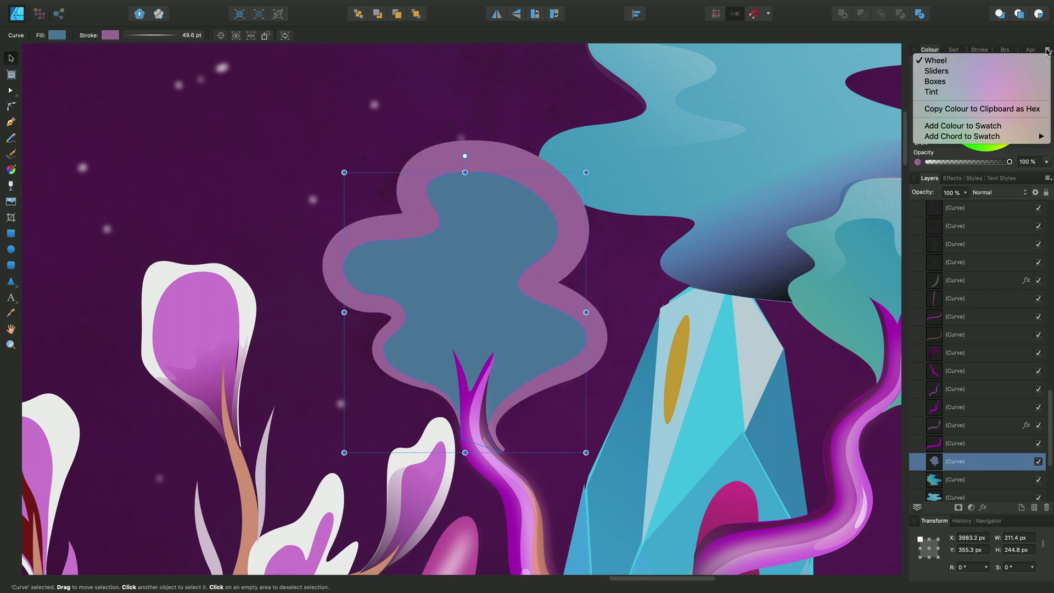
pyautogui.click(1025, 72)
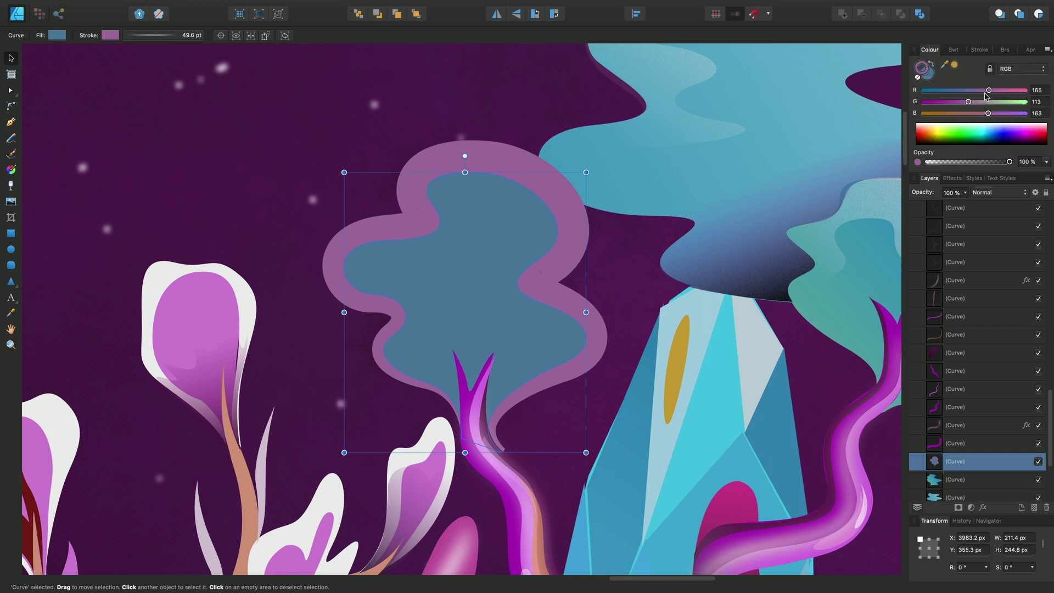
pyautogui.click(1043, 70)
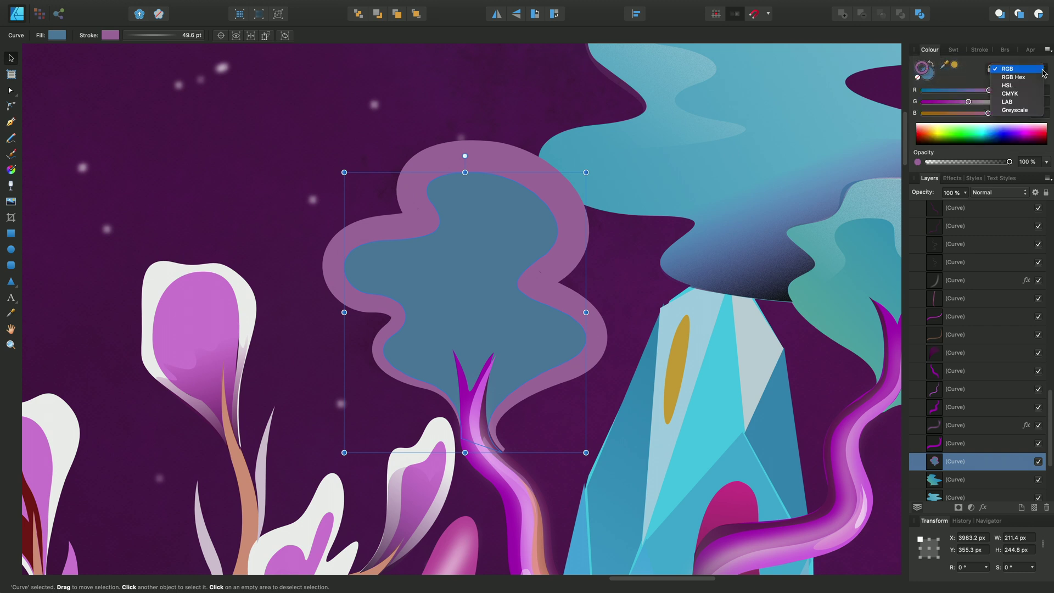
pyautogui.click(1026, 94)
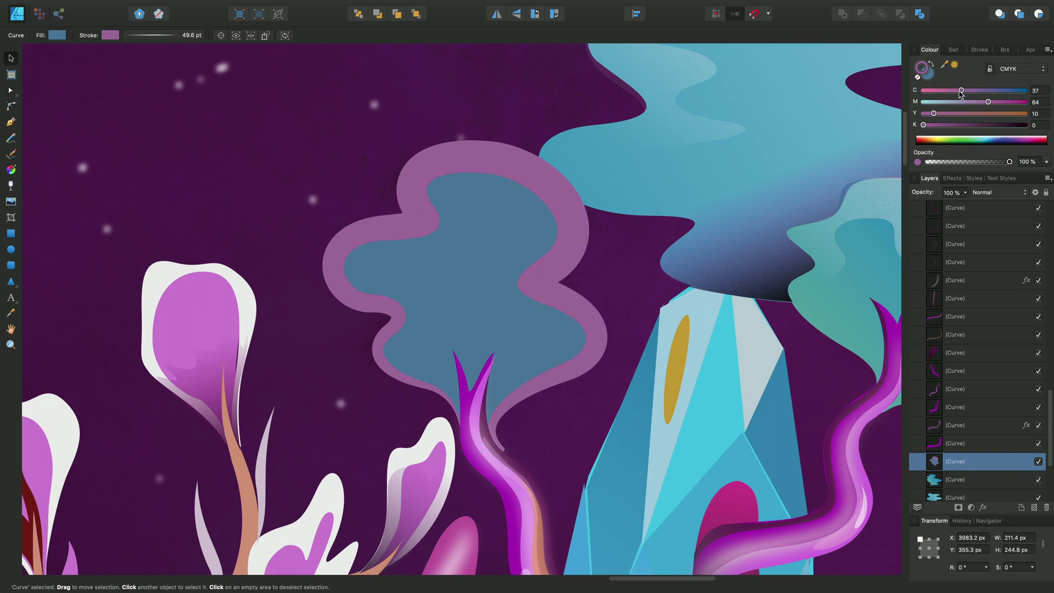
pyautogui.moveTo(960, 92)
pyautogui.mouseDown()
pyautogui.moveTo(976, 92)
pyautogui.moveTo(936, 117)
pyautogui.moveTo(946, 125)
pyautogui.mouseUp()
pyautogui.click(1039, 68)
# Return the Colour panel to RGB and the wheel, then revert the outline and deselect
pyautogui.click(1028, 46)
pyautogui.click(1046, 51)
pyautogui.click(1039, 60)
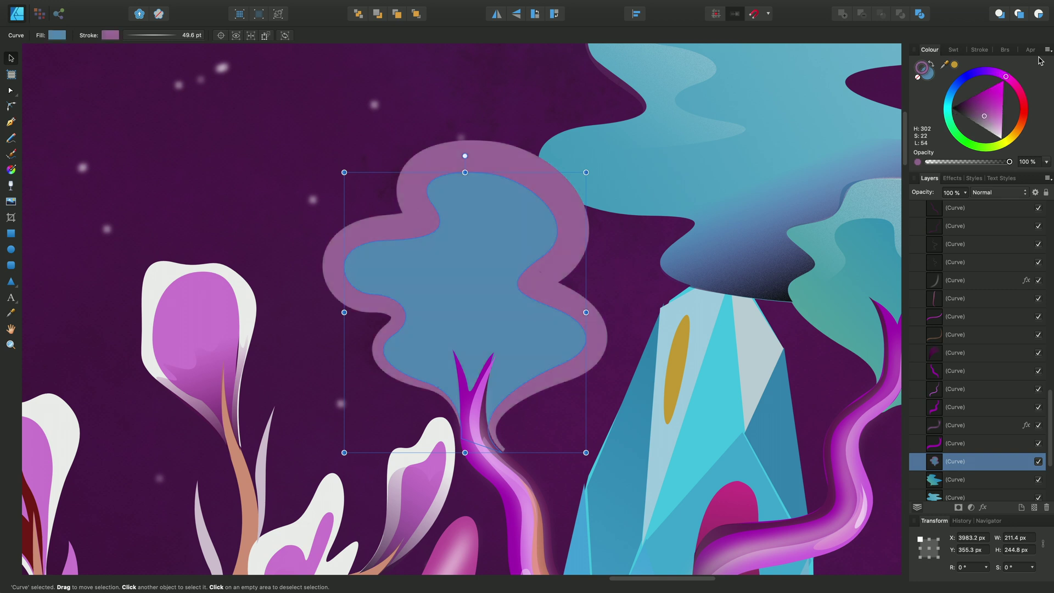
pyautogui.press('Escape')
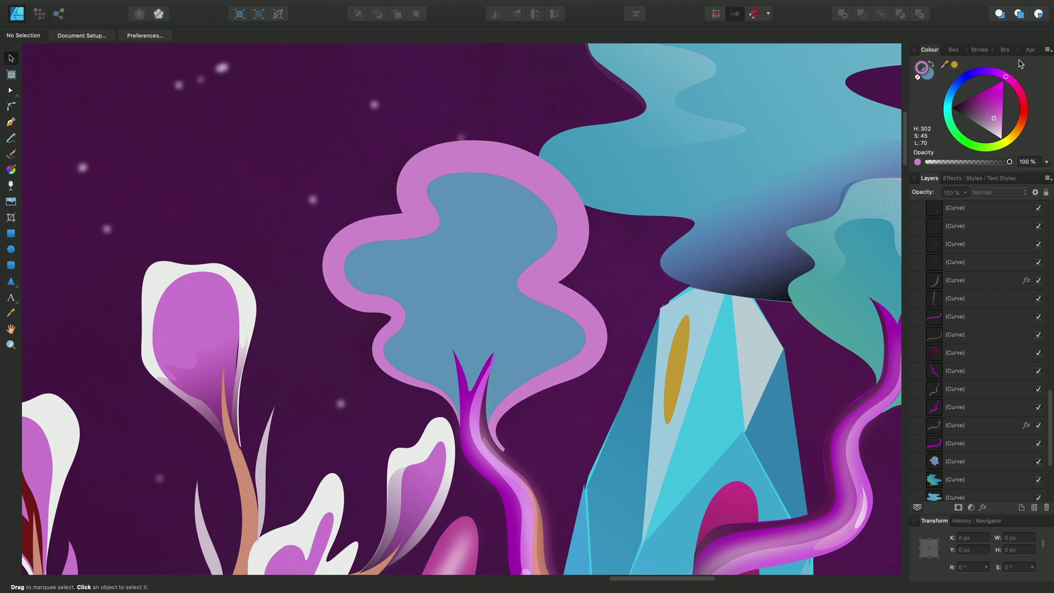
# Switch to the Swatches panel, showing the Greys palette
pyautogui.click(955, 50)
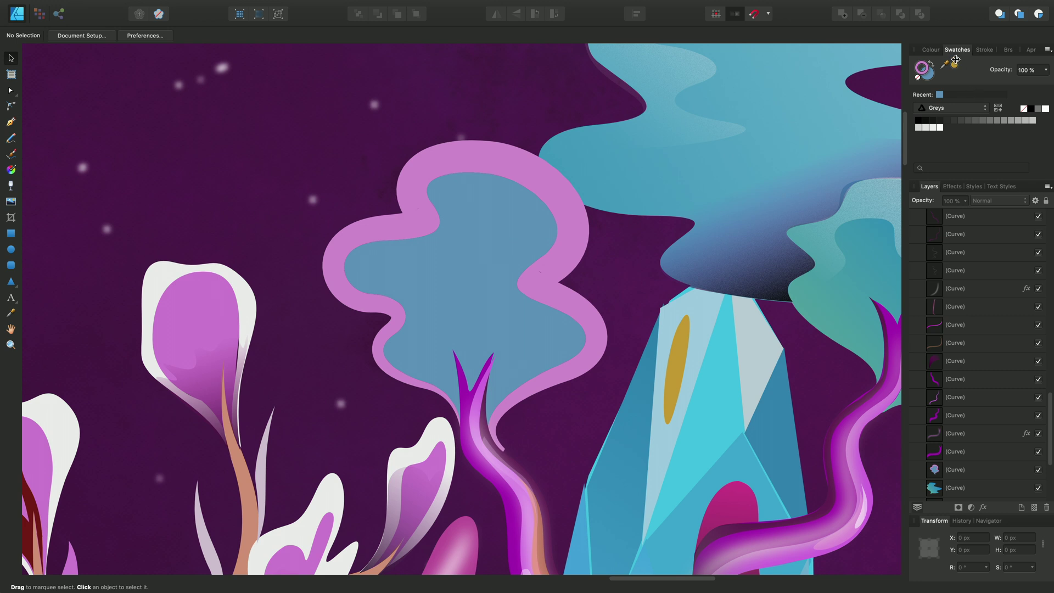
# Add a new document palette to Swatches and rename it MyColours
pyautogui.click(1048, 50)
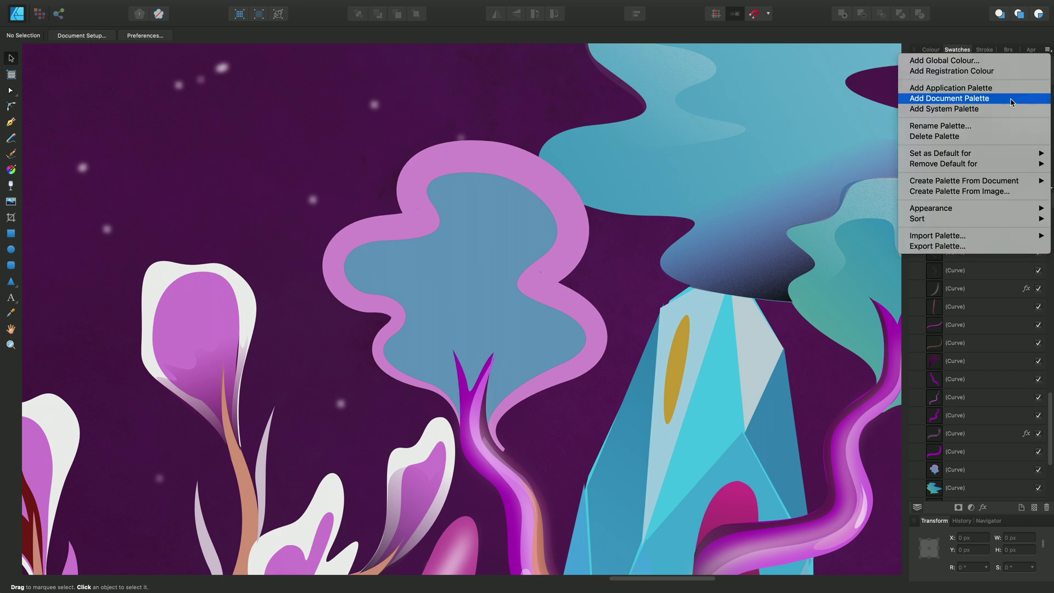
pyautogui.click(1013, 103)
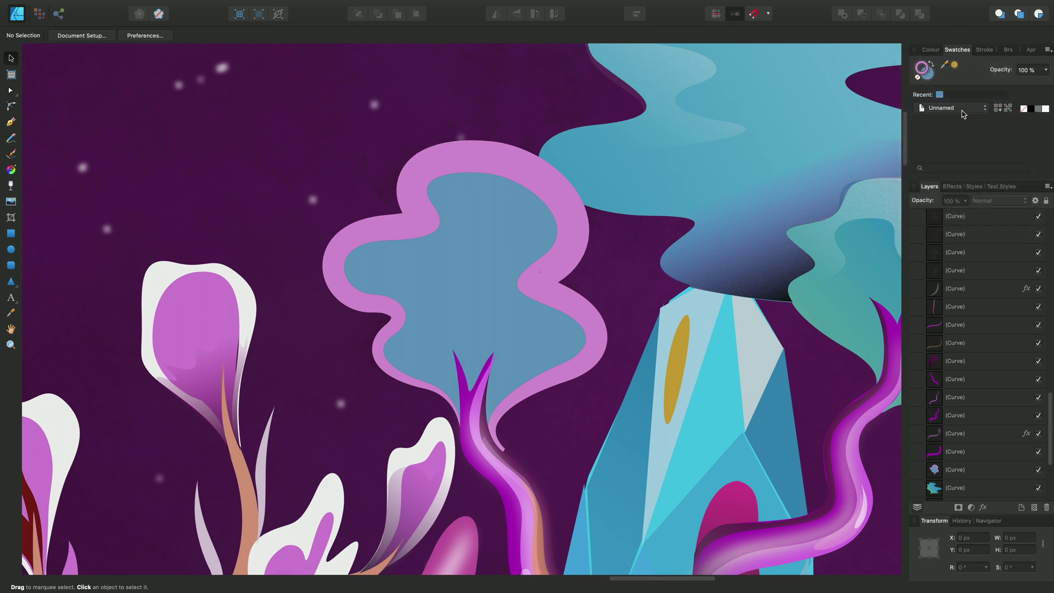
pyautogui.click(1048, 53)
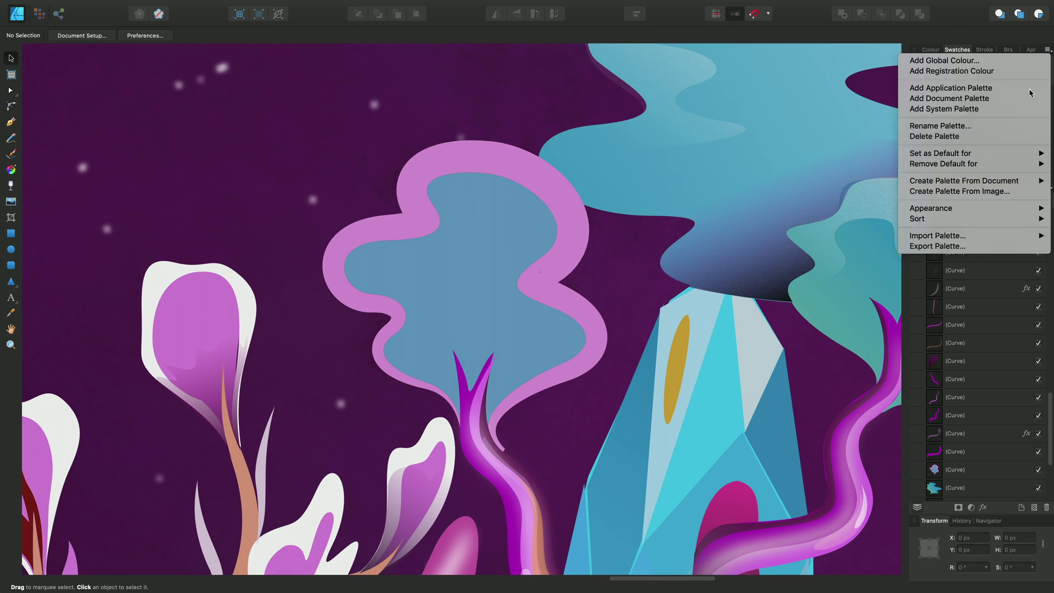
pyautogui.click(998, 129)
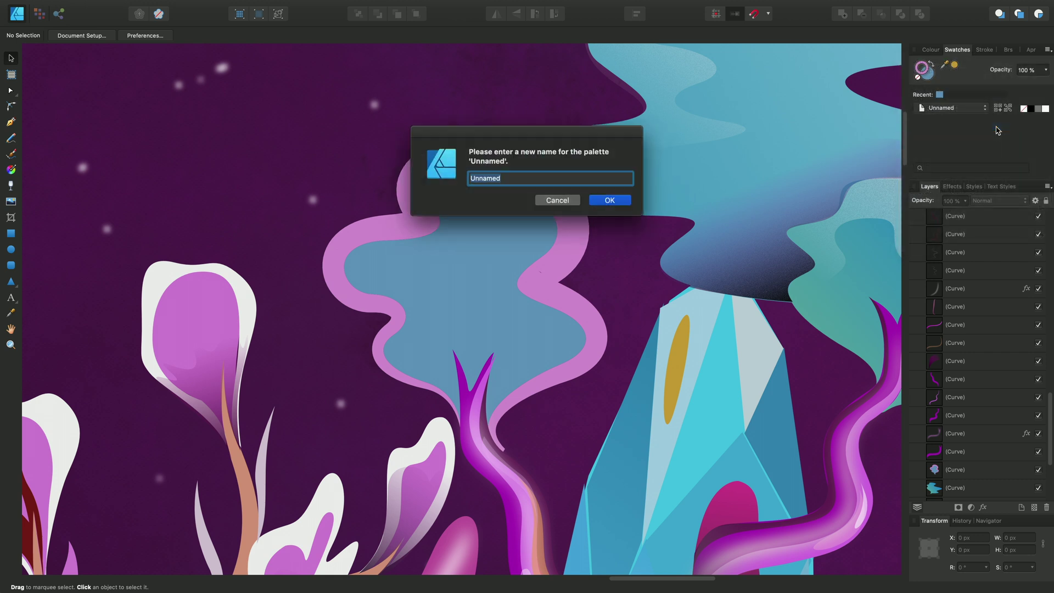
pyautogui.write('MyColours')
pyautogui.press('Return')
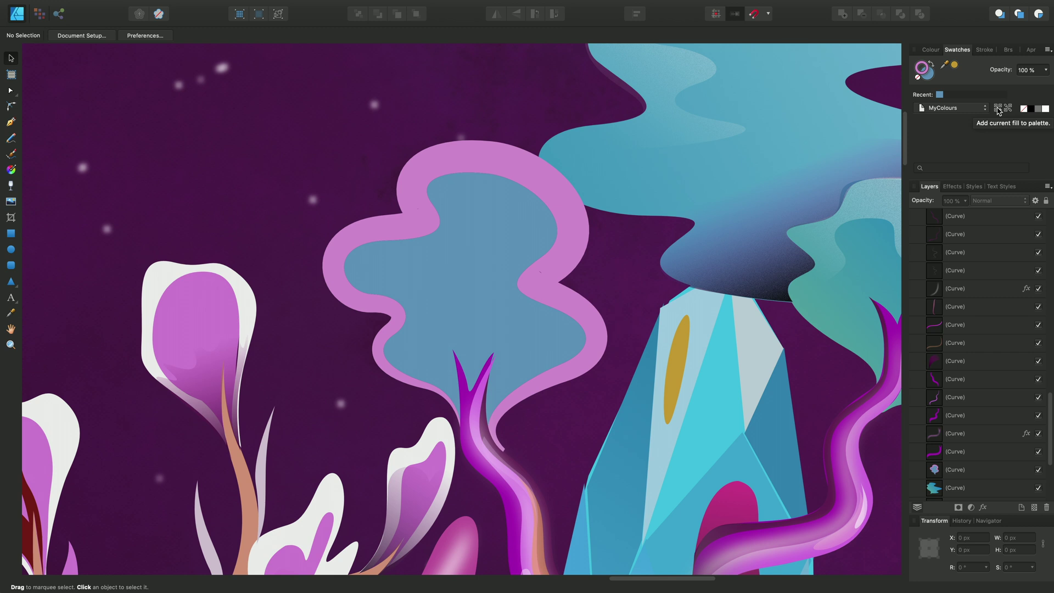
# Add the tree's pink and blue colours as swatches in MyColours, then open the palette menu
pyautogui.click(998, 108)
pyautogui.click(928, 79)
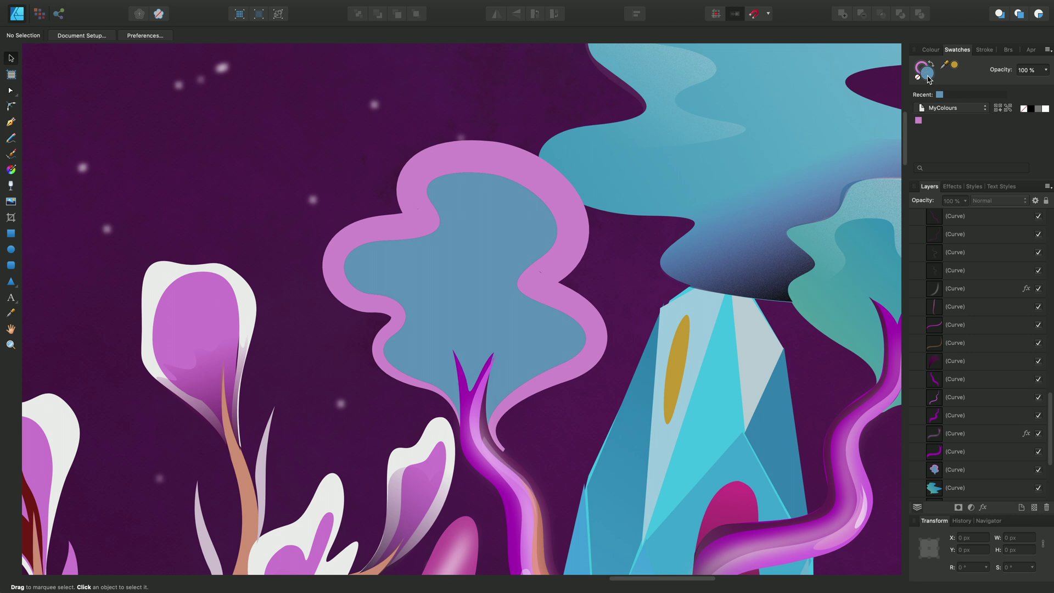
pyautogui.click(999, 110)
pyautogui.click(1047, 50)
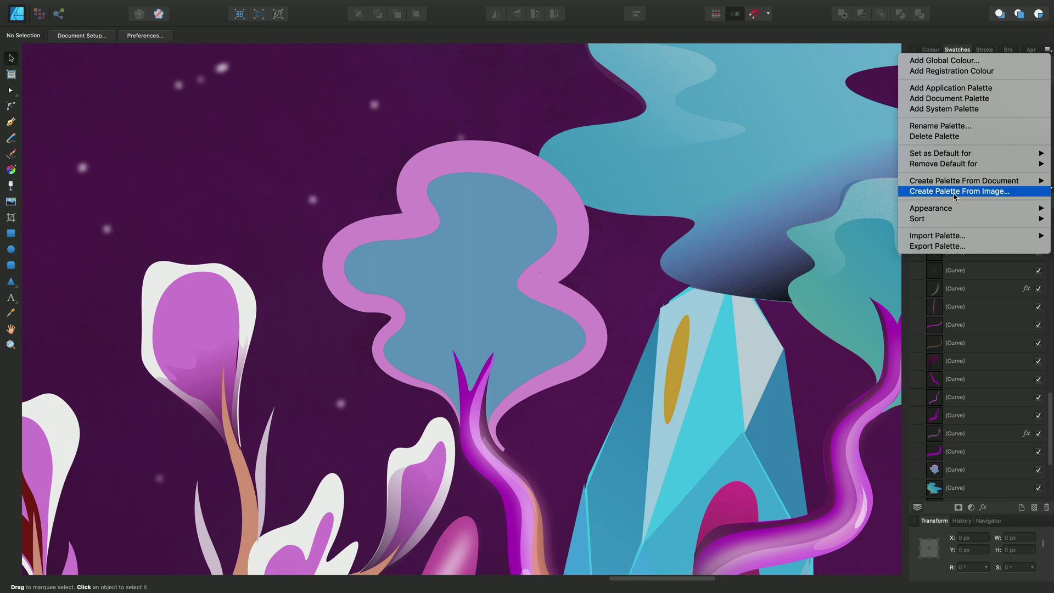
pyautogui.moveTo(947, 241)
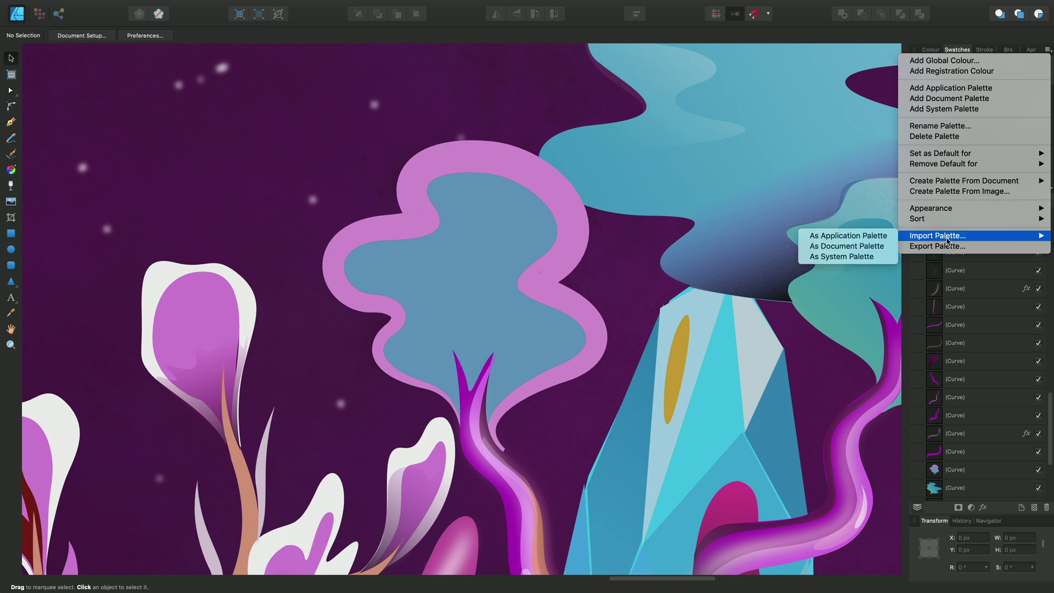